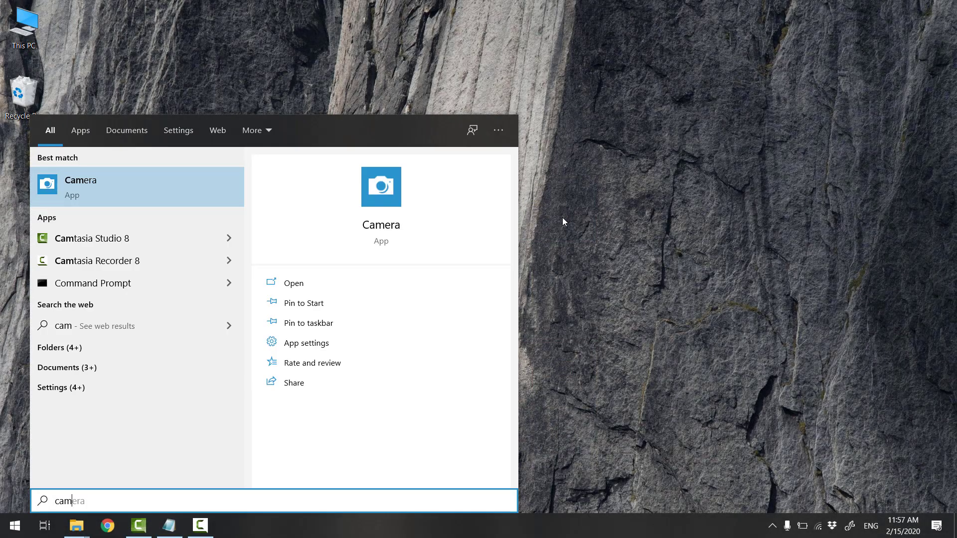
- Test the Camera app, which finds no camera, then open Device Manager from Start search
key(Return)
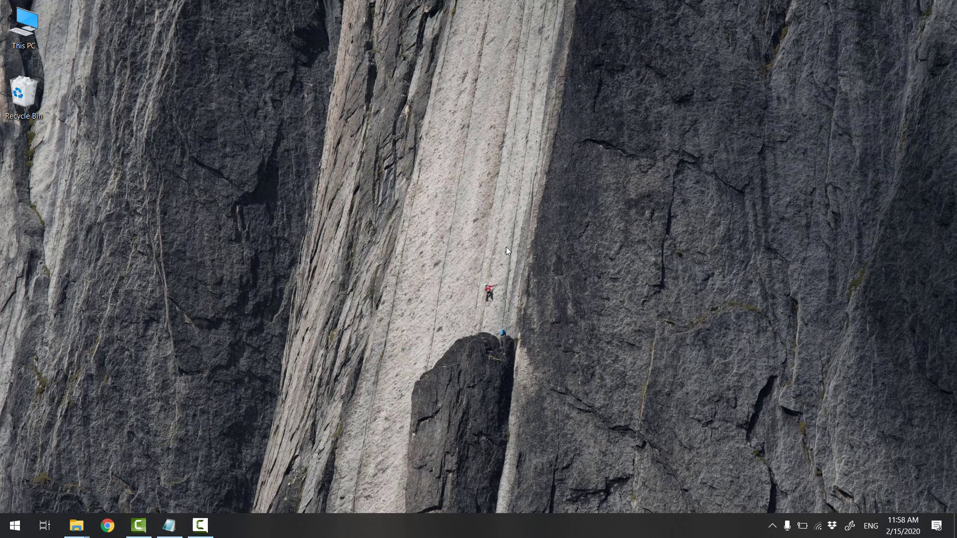
key(super)
text(devi)
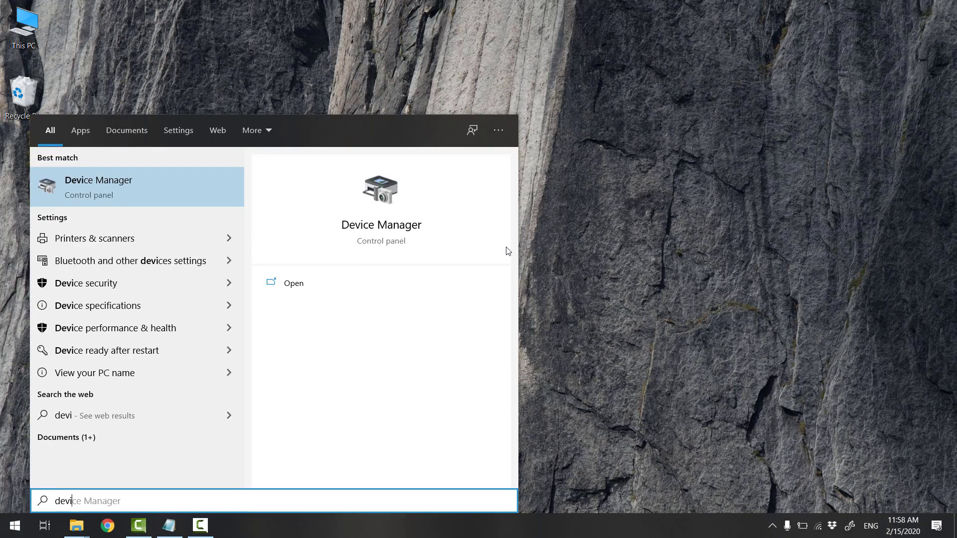
click(148, 189)
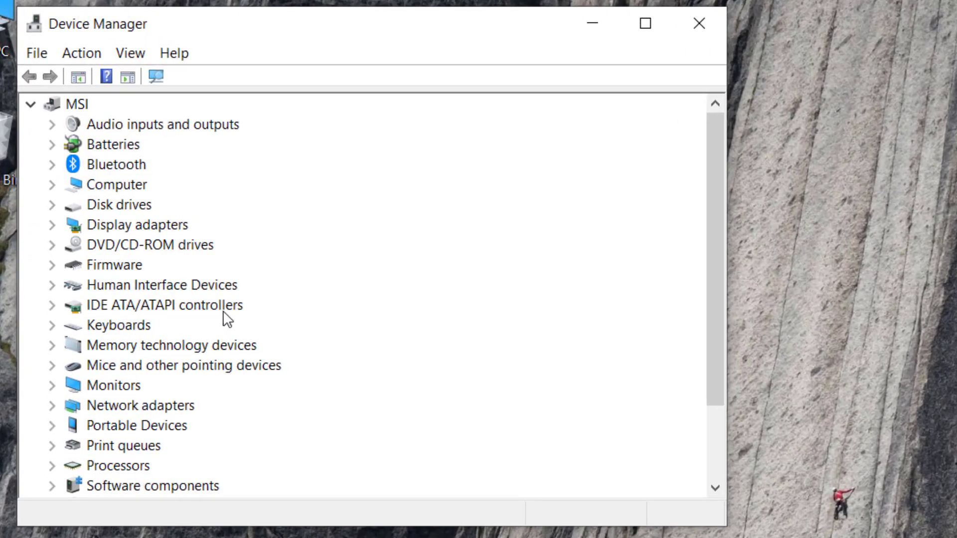
- Turn on Show hidden devices and expand Cameras to select the BisonCam, NB Pro webcam
click(138, 55)
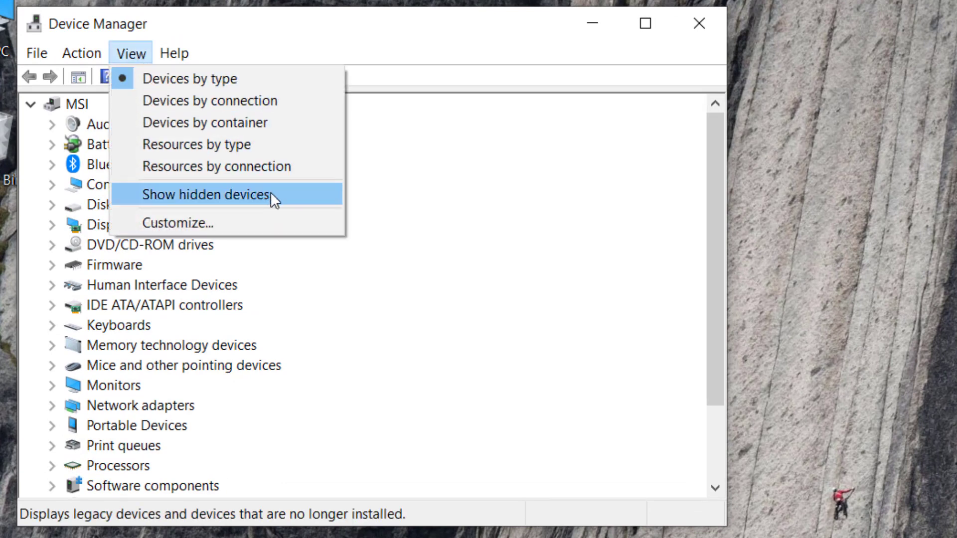
click(297, 196)
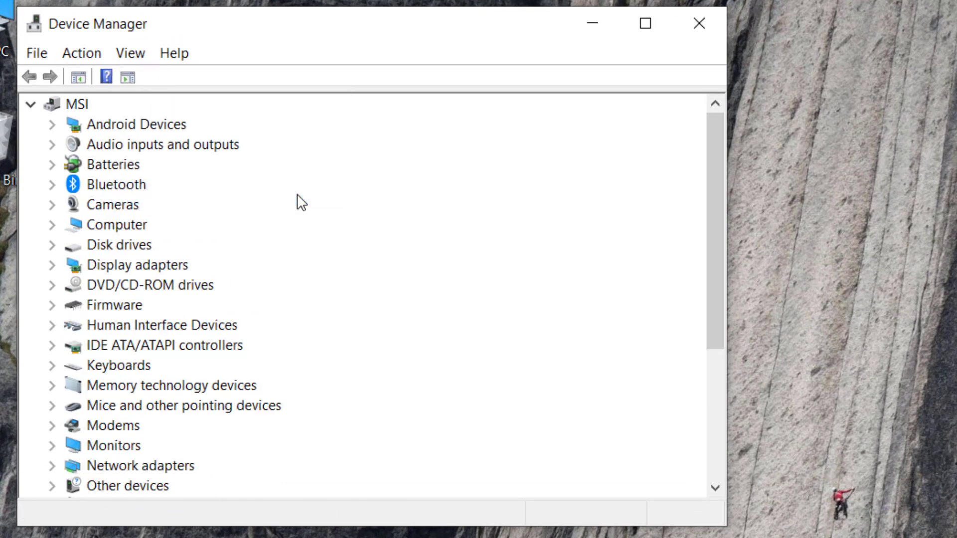
click(128, 207)
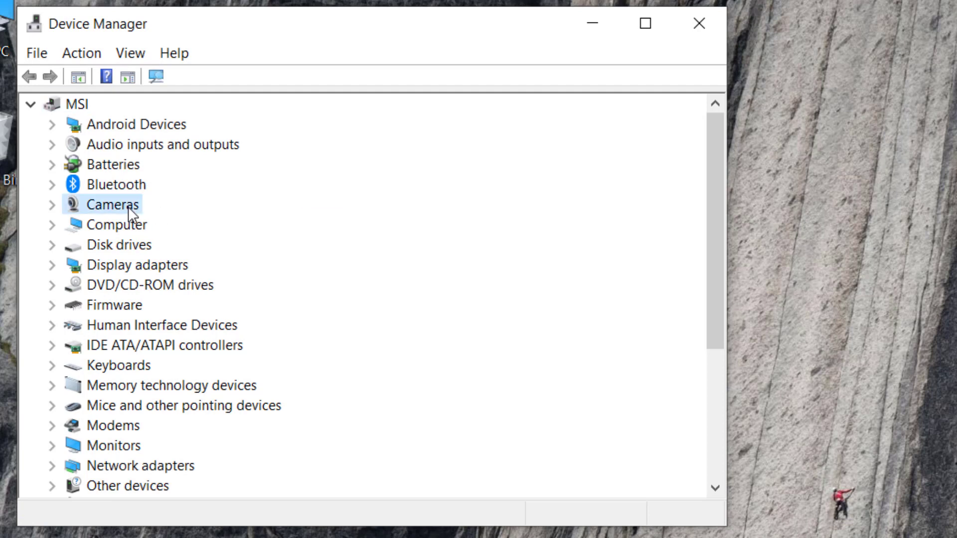
click(53, 204)
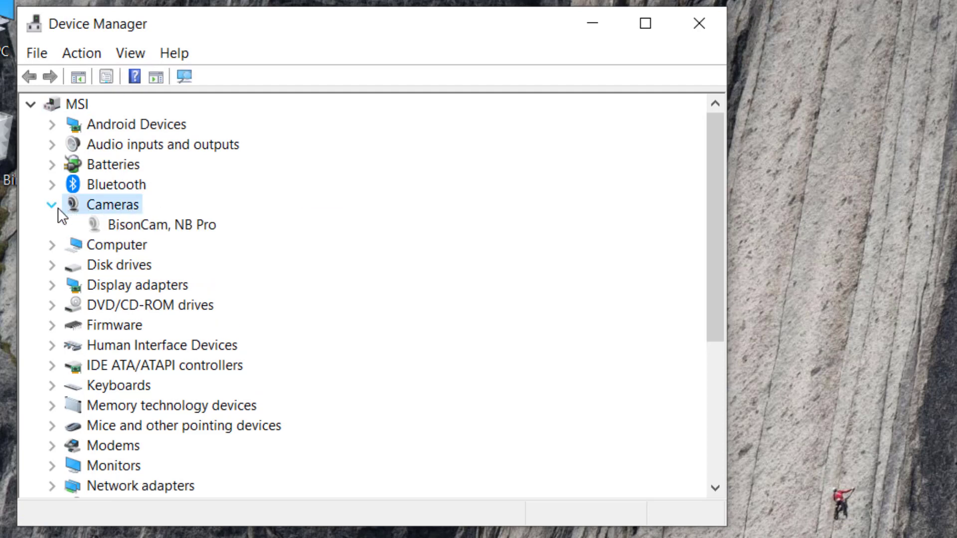
click(195, 228)
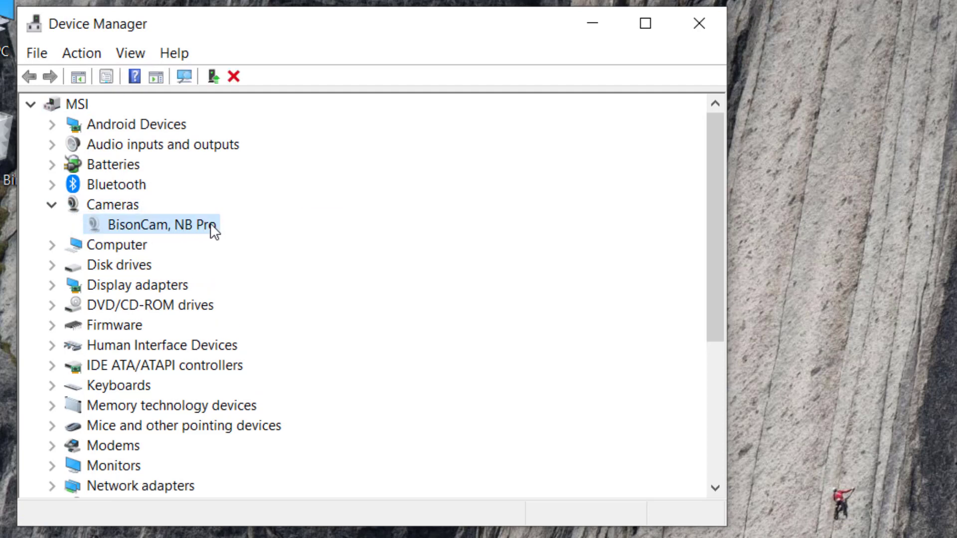
- Search automatically for a BisonCam, NB Pro driver update; the best driver is already installed
right_click(213, 229)
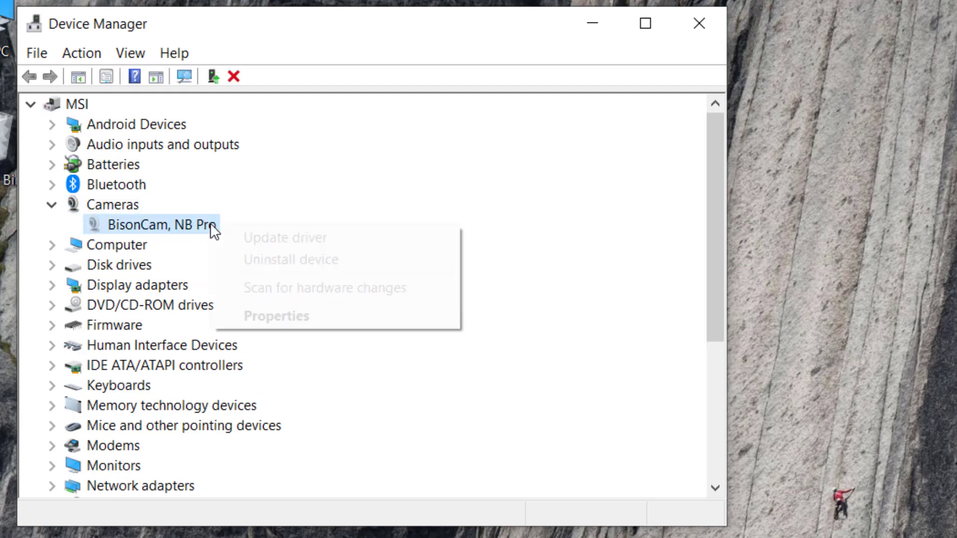
click(385, 238)
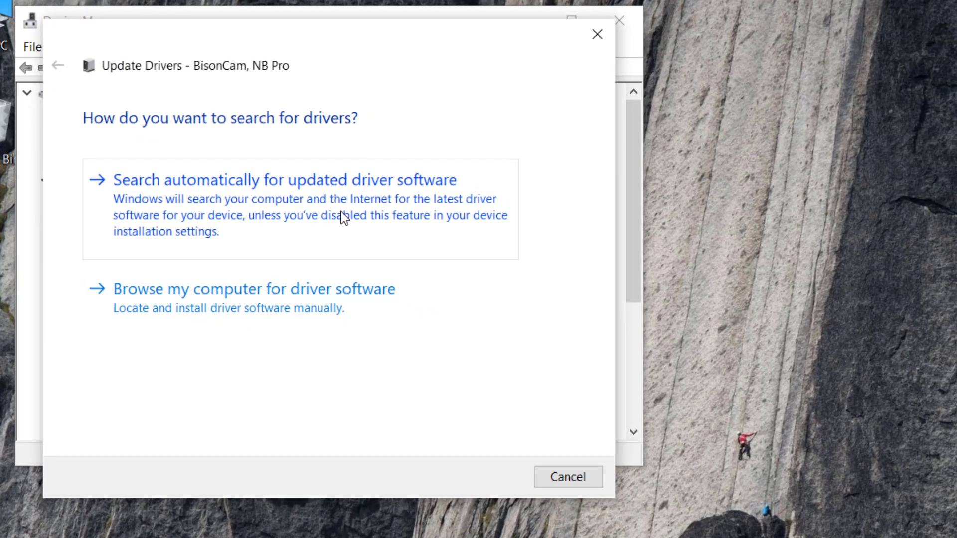
click(342, 212)
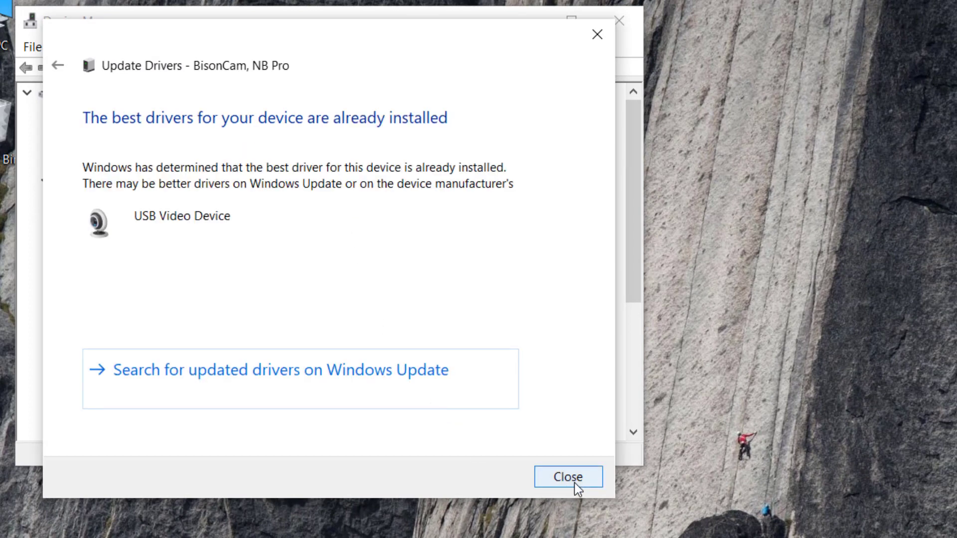
click(574, 482)
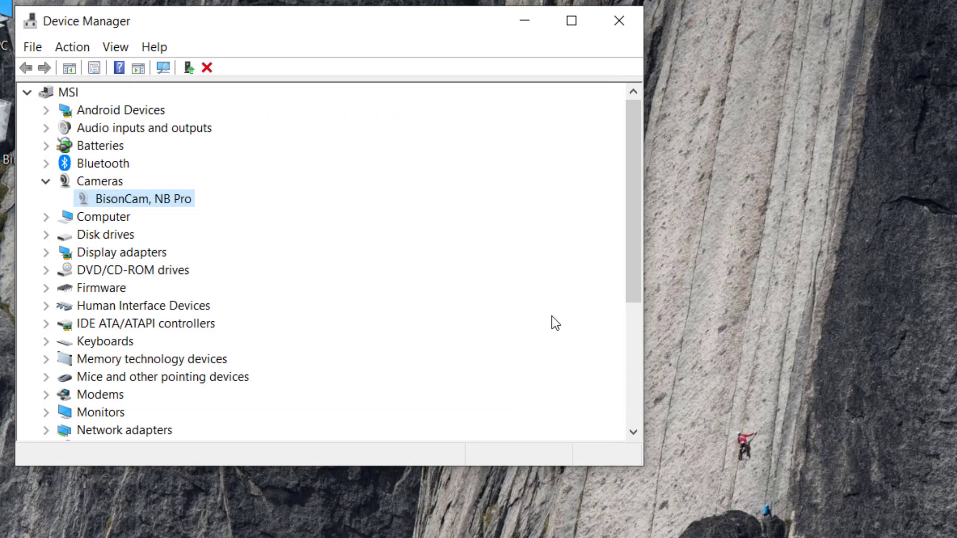
- Uninstall the BisonCam, NB Pro webcam device
right_click(159, 199)
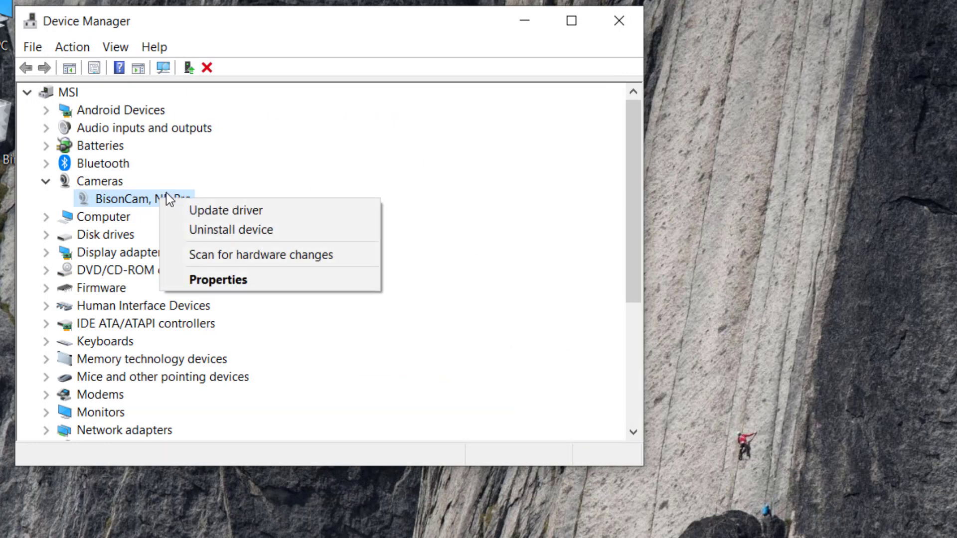
click(305, 228)
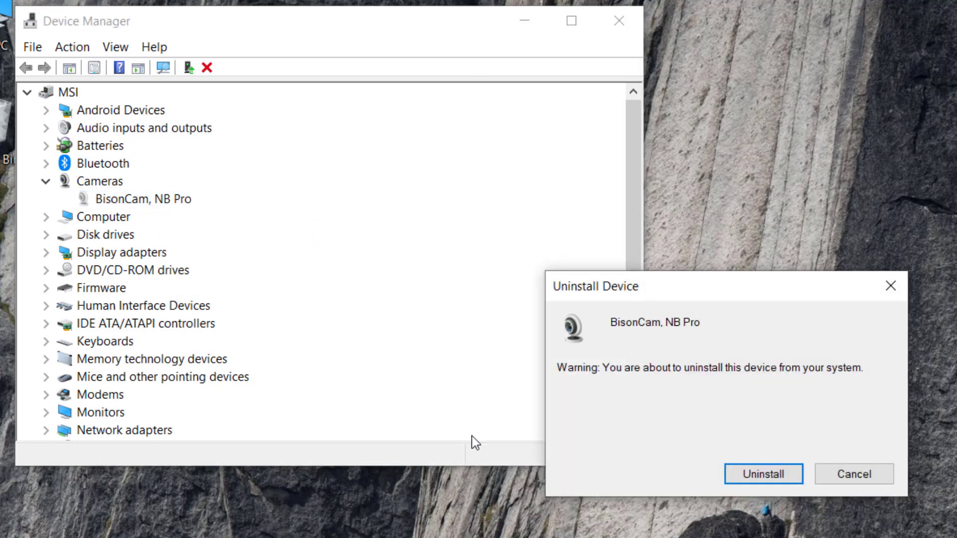
click(773, 477)
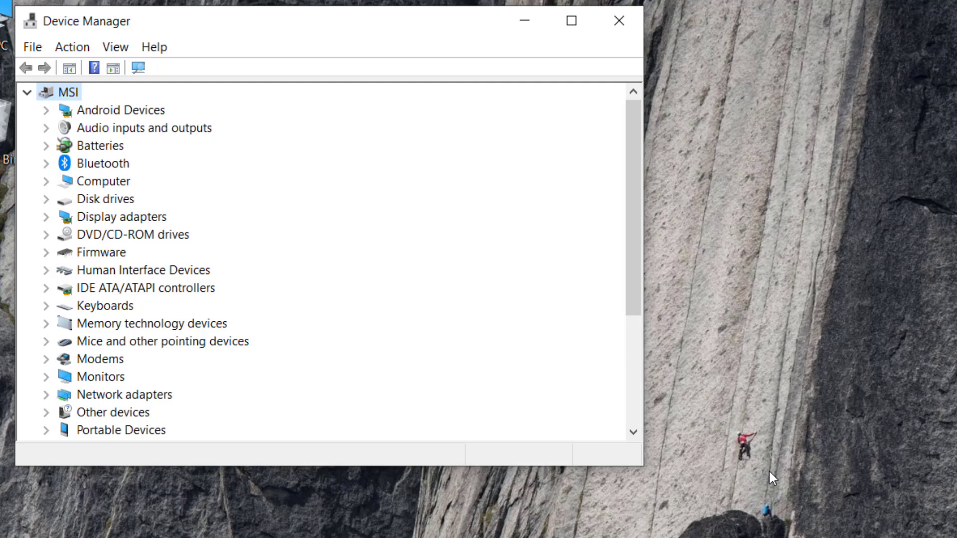
- Scan for hardware changes and confirm BisonCam, NB Pro is back under Cameras
click(87, 55)
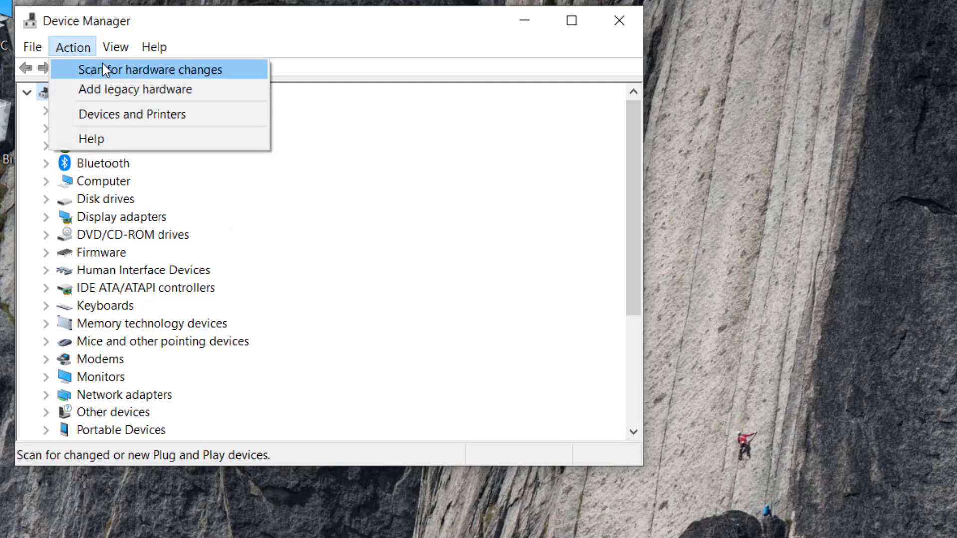
click(101, 71)
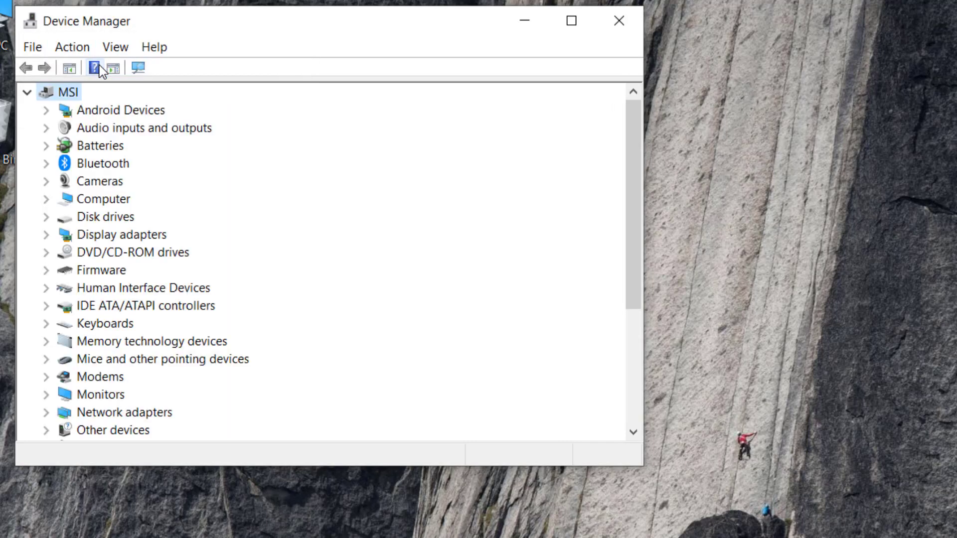
click(50, 180)
click(180, 206)
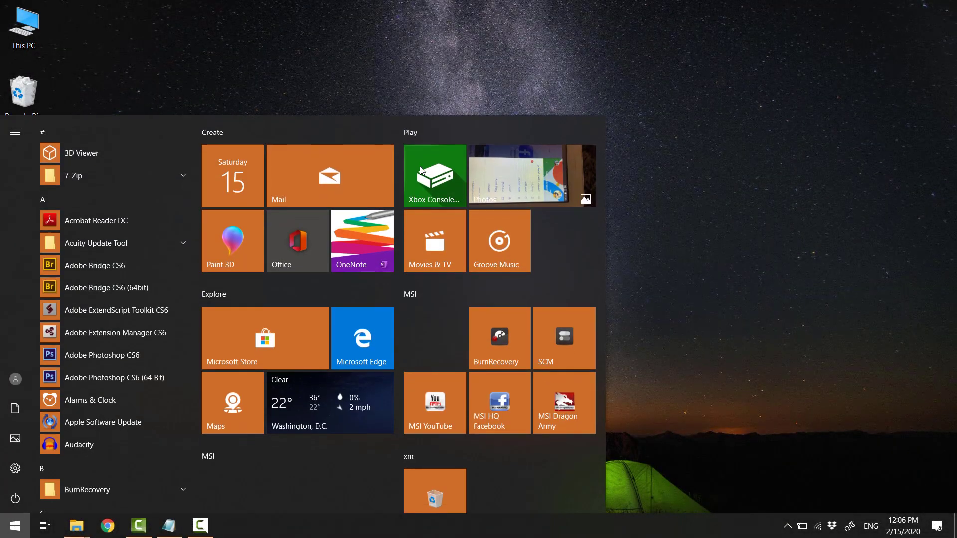
text(camera)
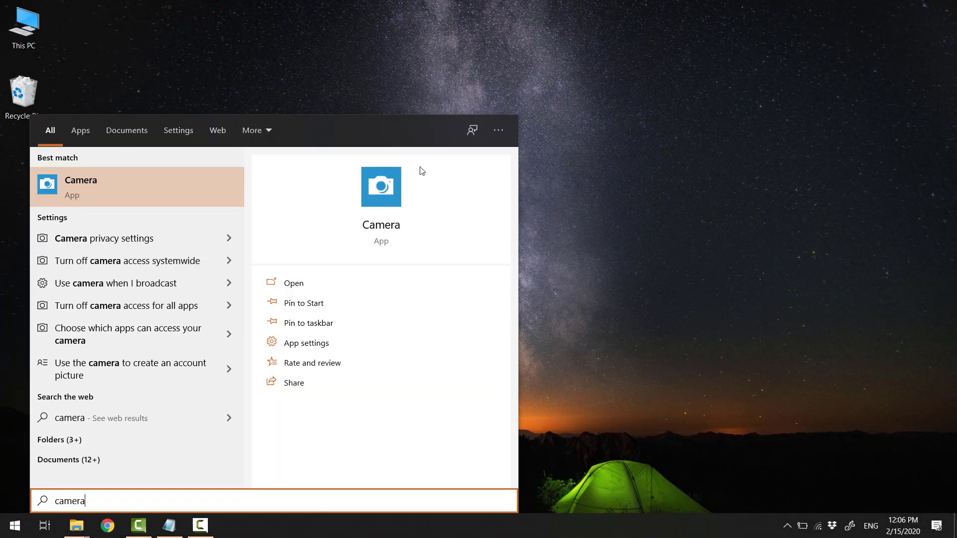
- Open App settings for the Camera app from its Start search result
right_click(143, 190)
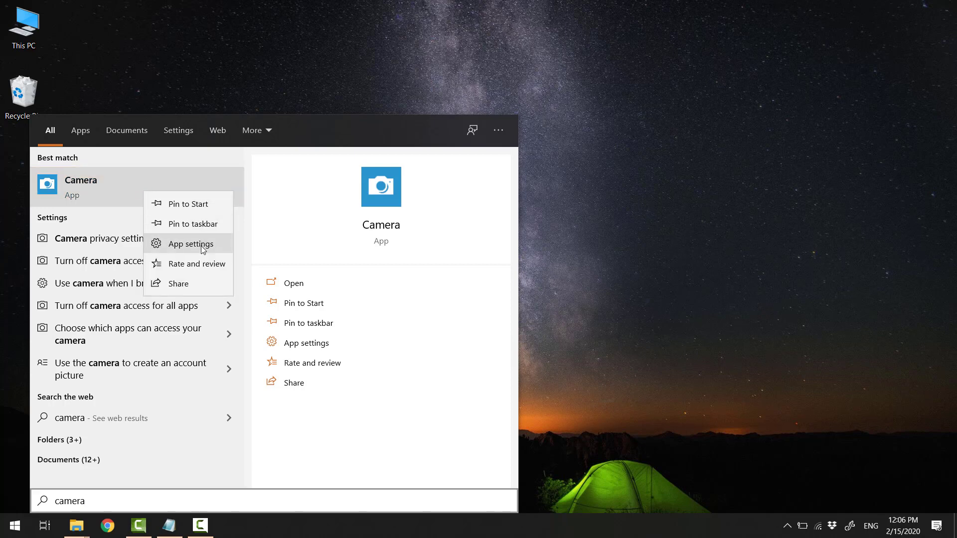
click(222, 249)
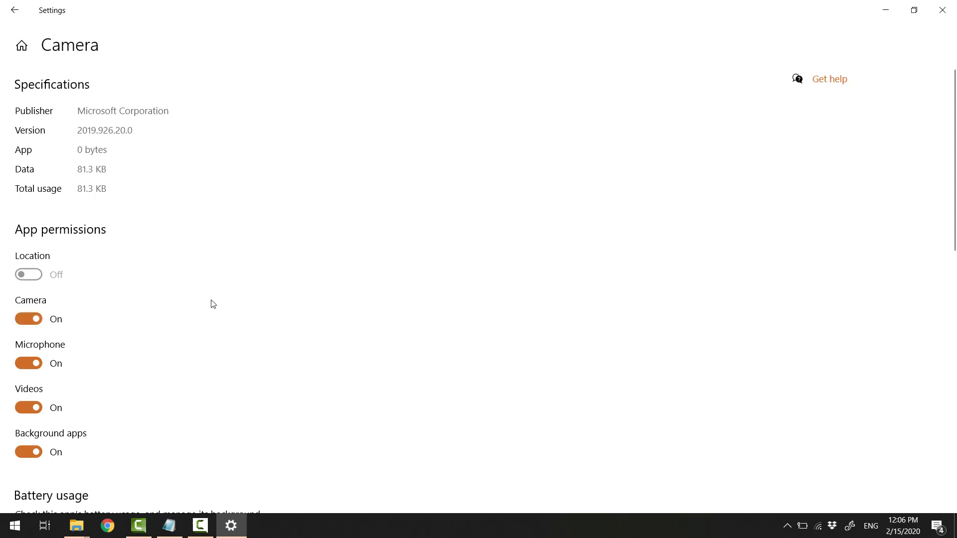
scroll(211, 303, down, 1)
scroll(212, 305, down, 2)
scroll(212, 304, down, 2)
scroll(212, 303, down, 2)
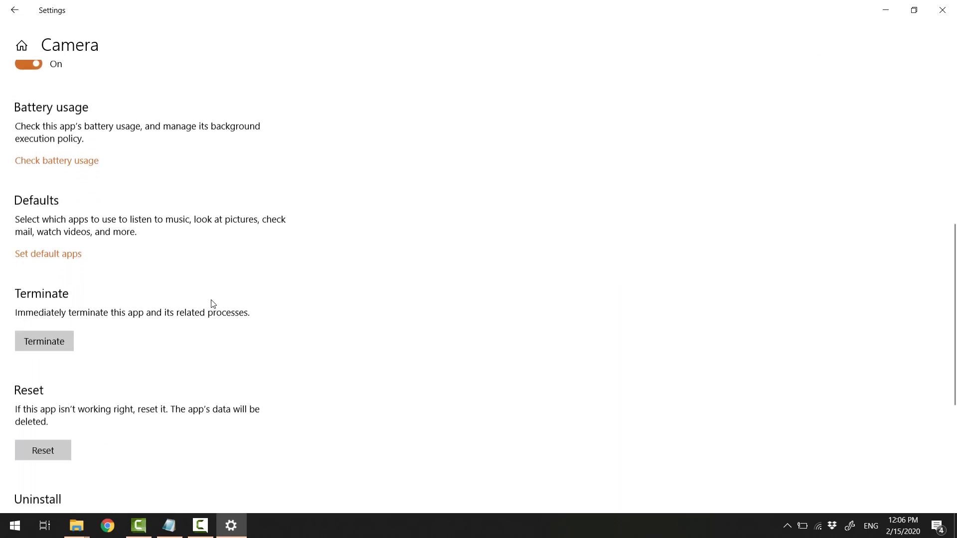
scroll(211, 304, down, 2)
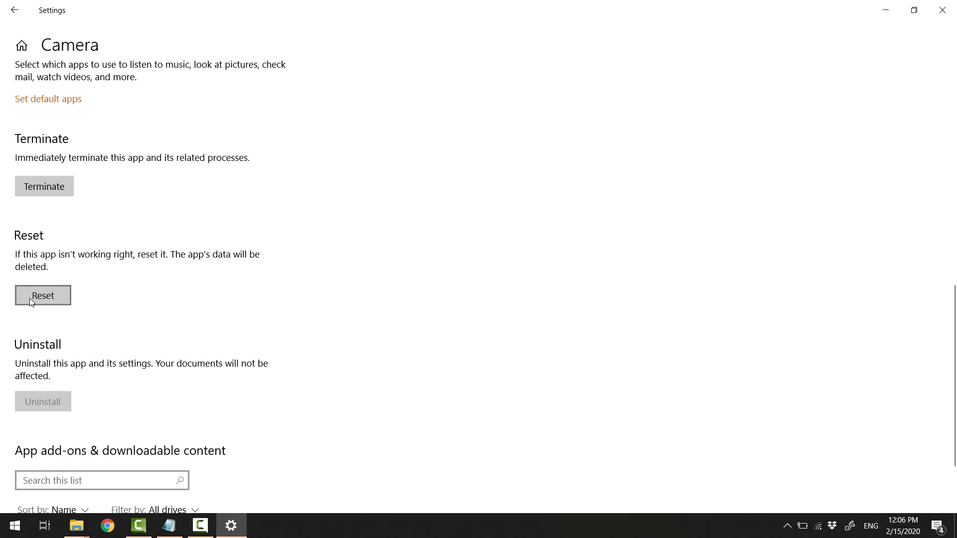
- Reset the Camera app and confirm deleting its data
click(61, 298)
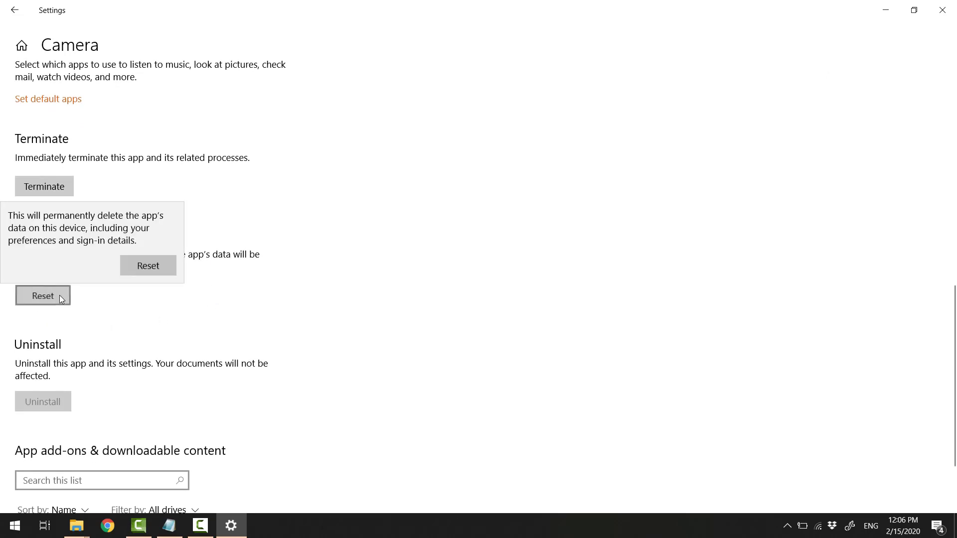
click(170, 264)
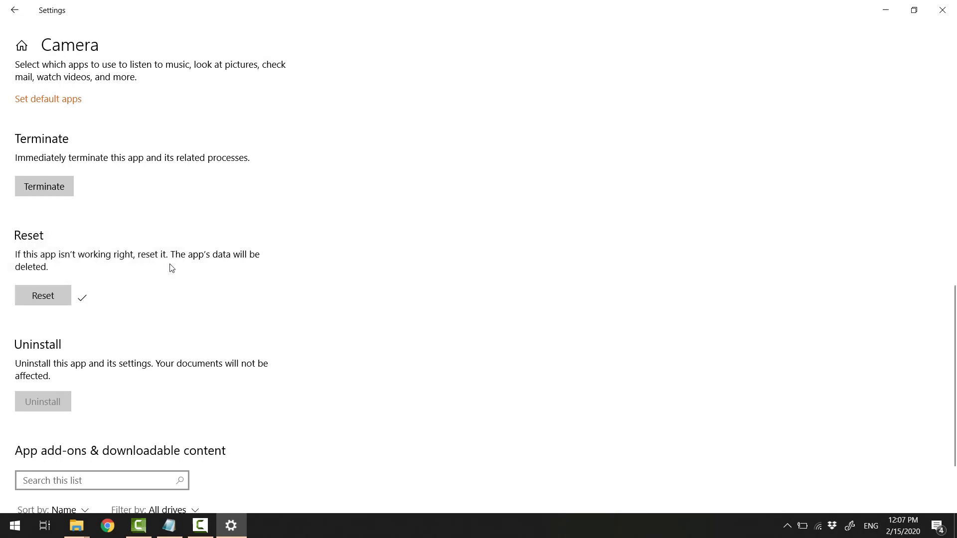